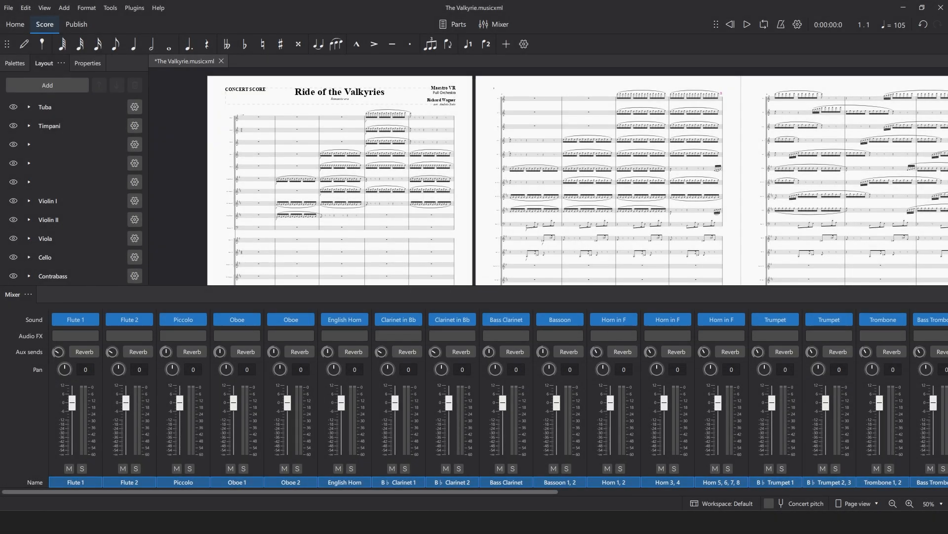
Export all instrument parts without the main score as MP3 audio at 44100 Hz and 320 kBit/s.
left_click(8, 7)
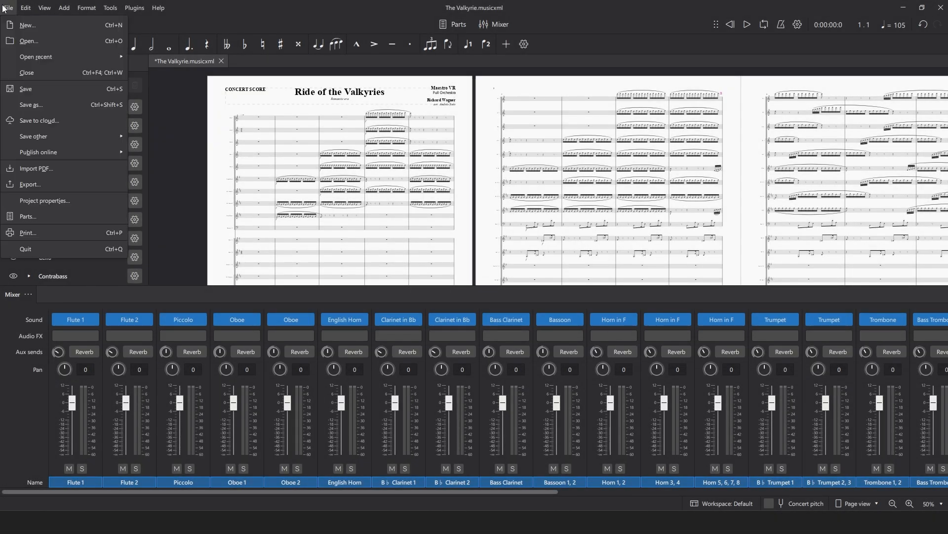
left_click(43, 182)
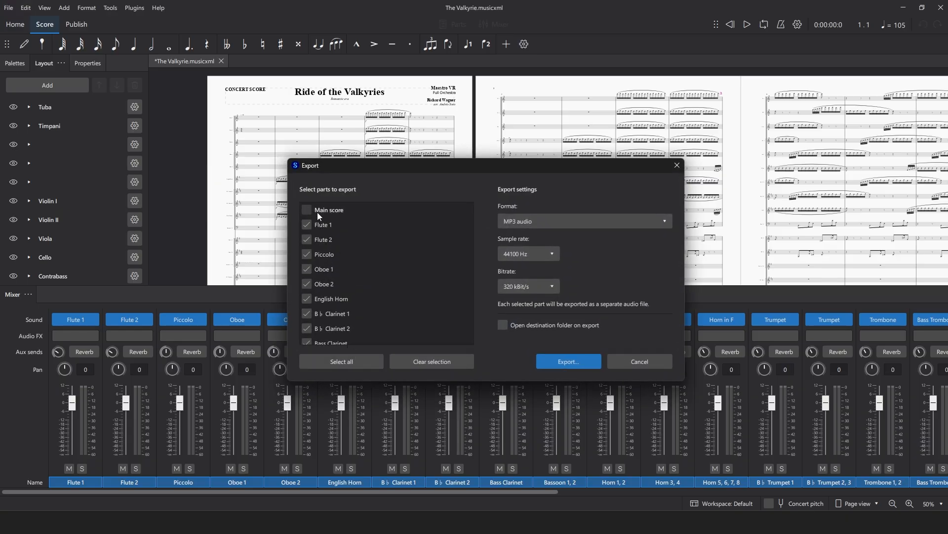
left_click(568, 361)
Set up a MIDI file export that contains only the main score.
left_click(9, 8)
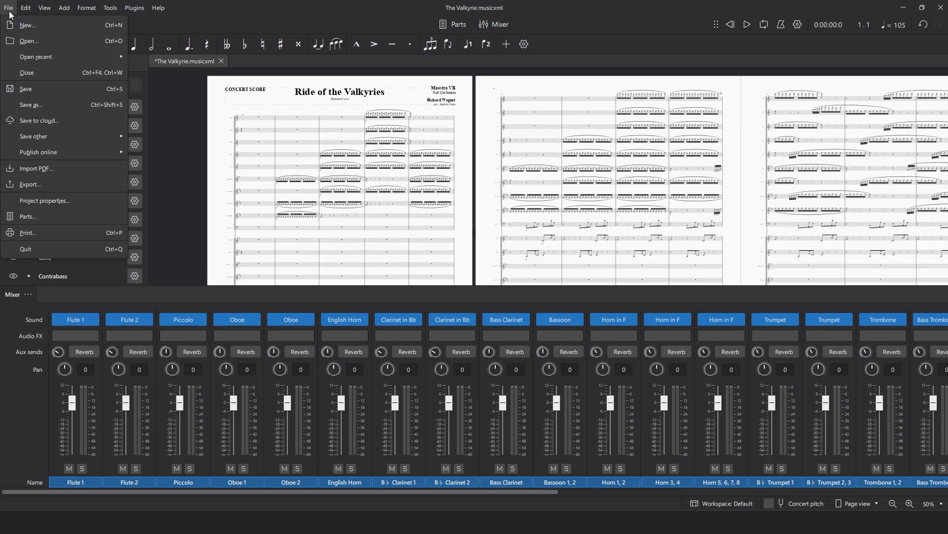
left_click(41, 186)
left_click(541, 225)
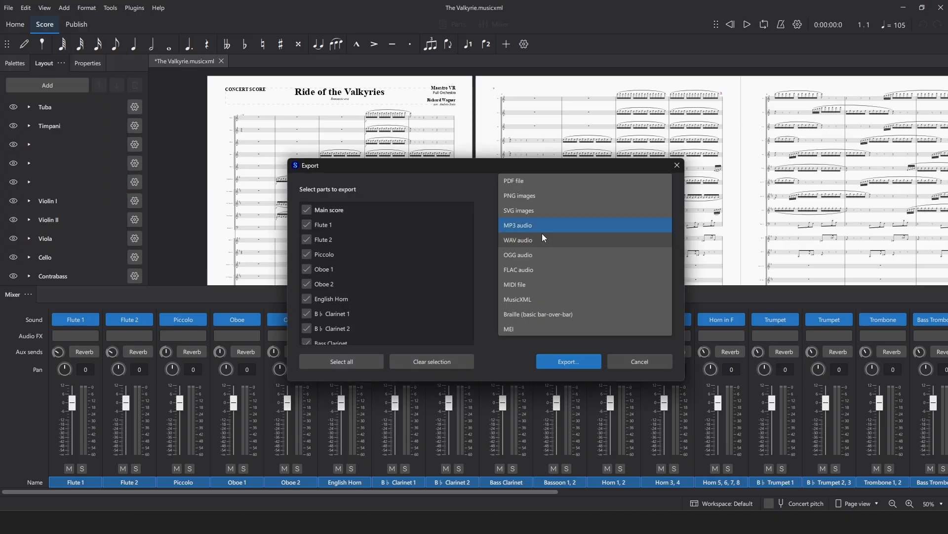
left_click(537, 285)
left_click(426, 360)
left_click(305, 210)
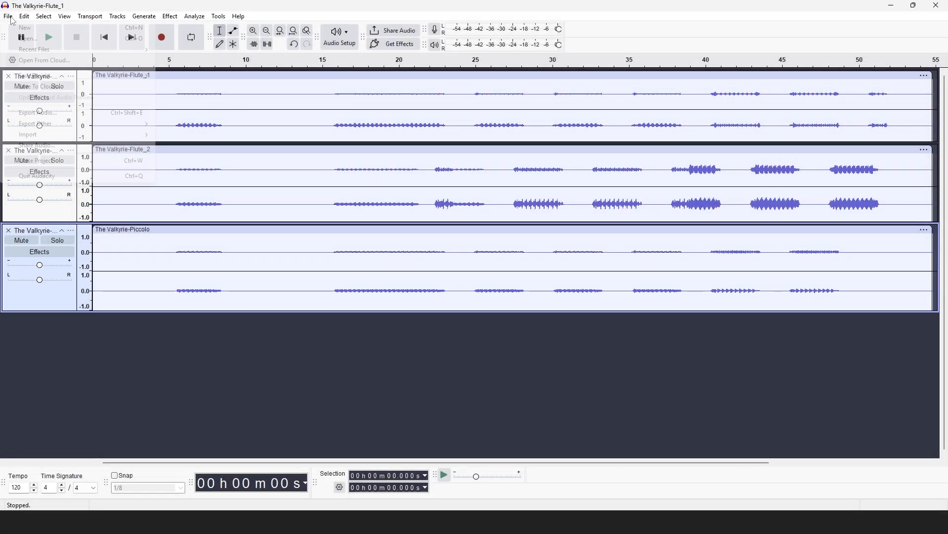
In Audacity, export the entire flute and piccolo project as the mono MP3 file "The Valkyrie - 0001 - Flute.mp3".
left_click(10, 18)
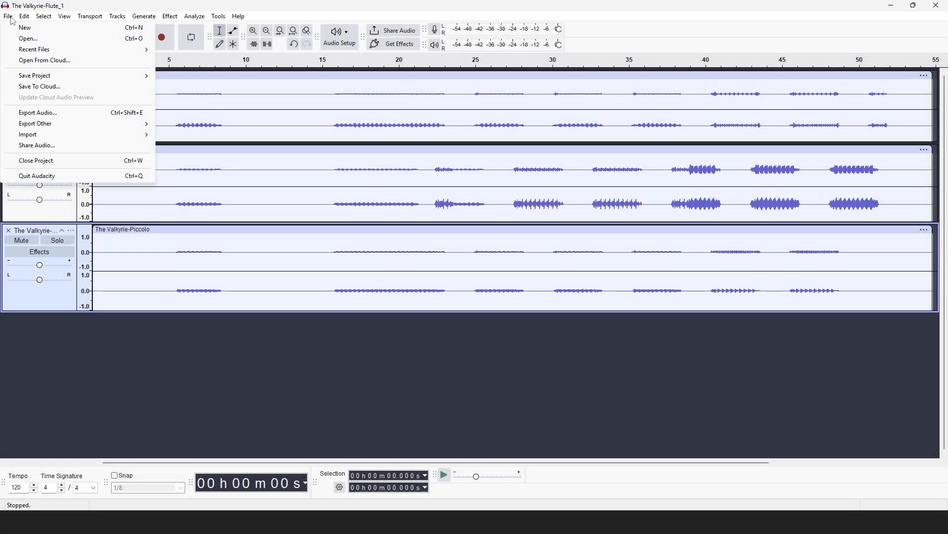
left_click(37, 112)
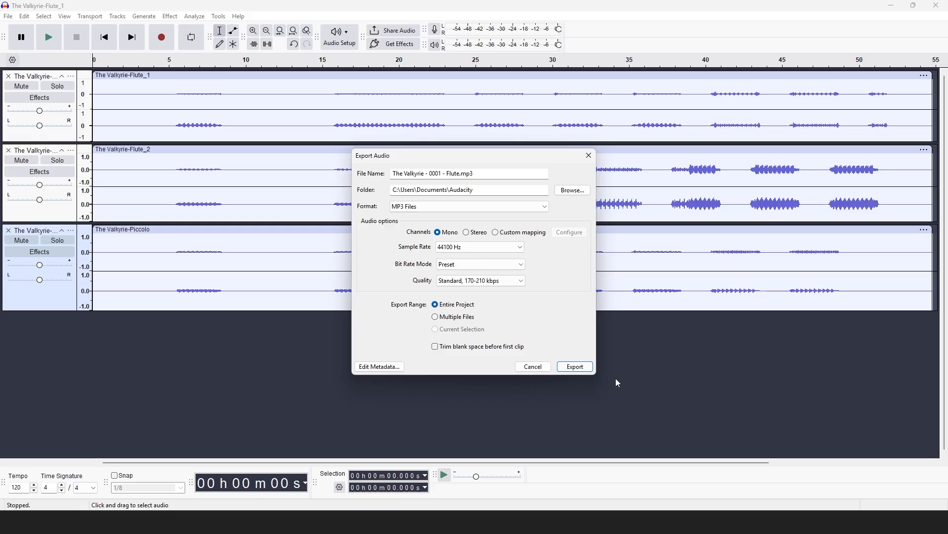
left_click(577, 368)
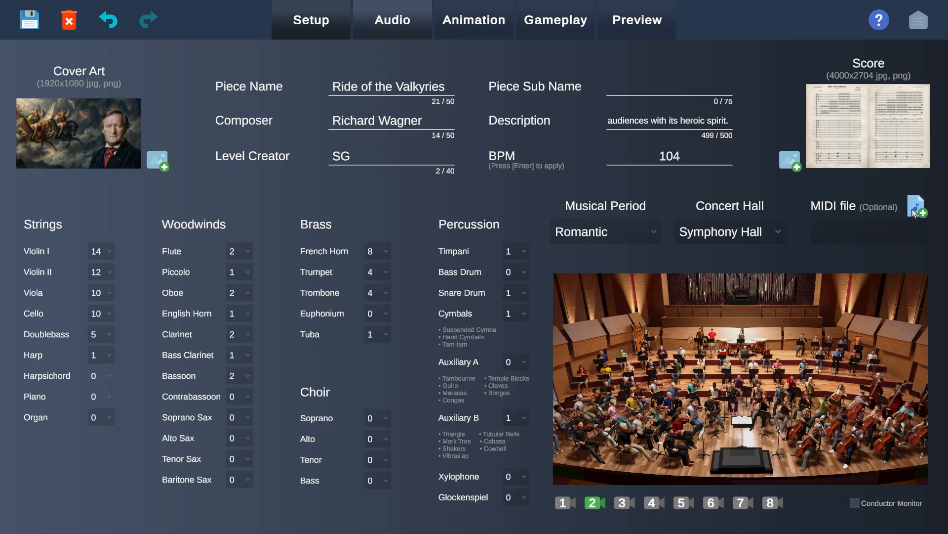
In the Maestro VR level editor, load The Valkyrie.mid as the level's MIDI file.
left_click(914, 210)
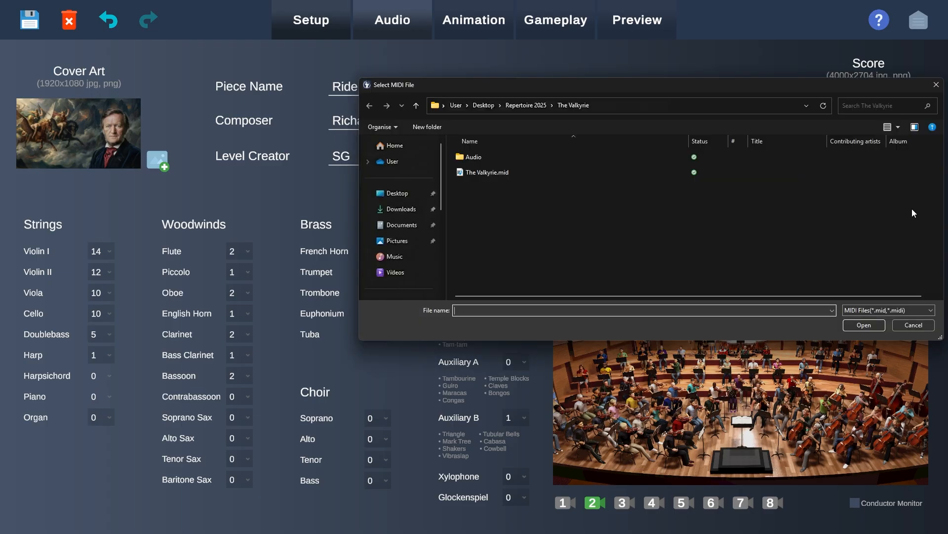
left_click(487, 173)
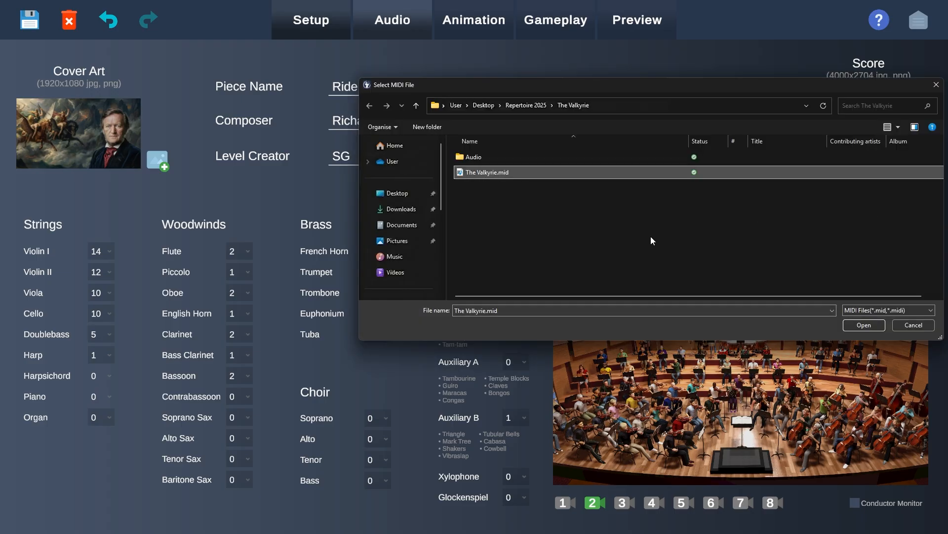
left_click(864, 325)
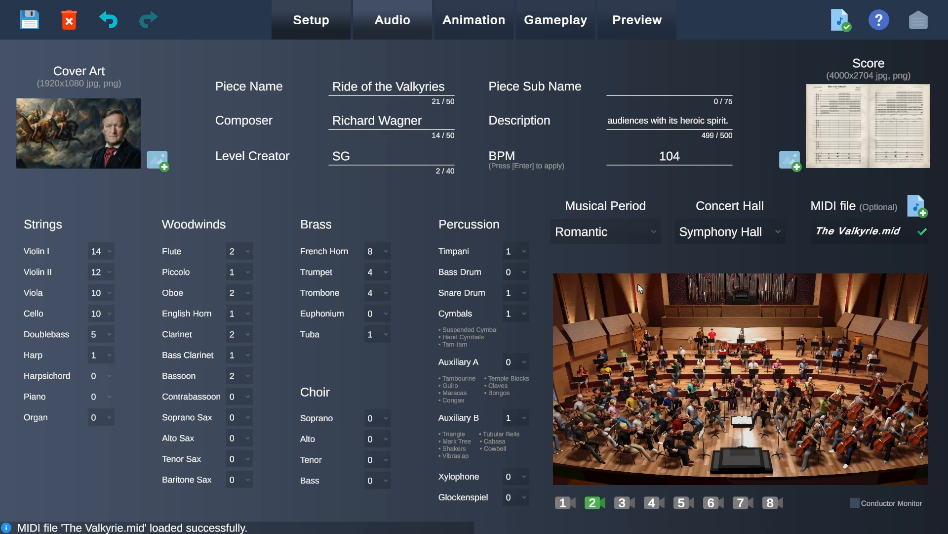
Load "The Valkyrie - 0001 - Flute.mp3" into the Flute track and "The Valkyrie - 0002 - Oboe.mp3" into the Oboe track.
left_click(392, 25)
left_click(18, 145)
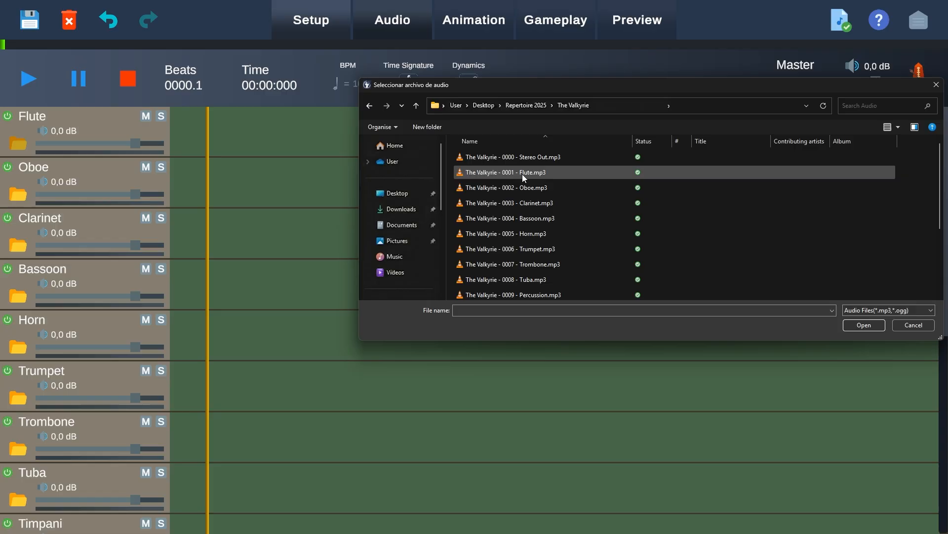
double_click(514, 174)
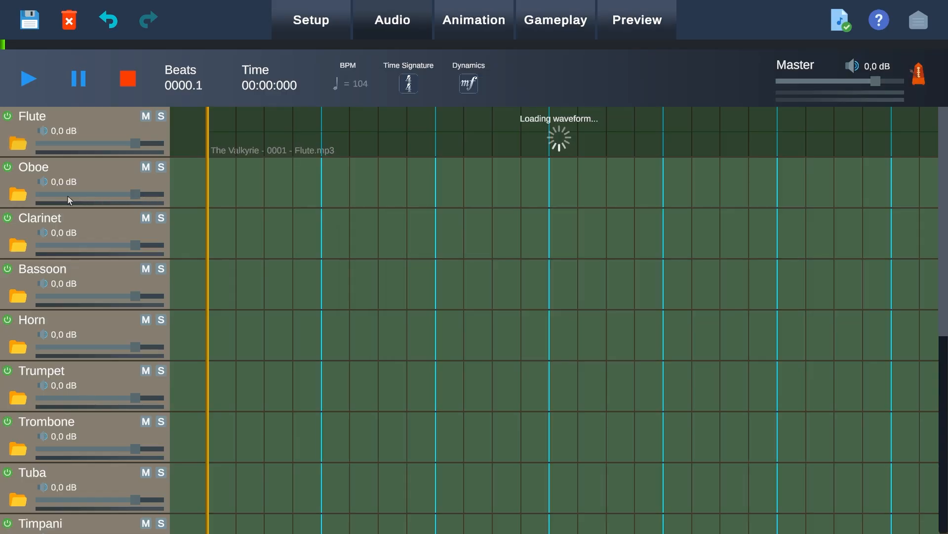
left_click(18, 194)
double_click(524, 187)
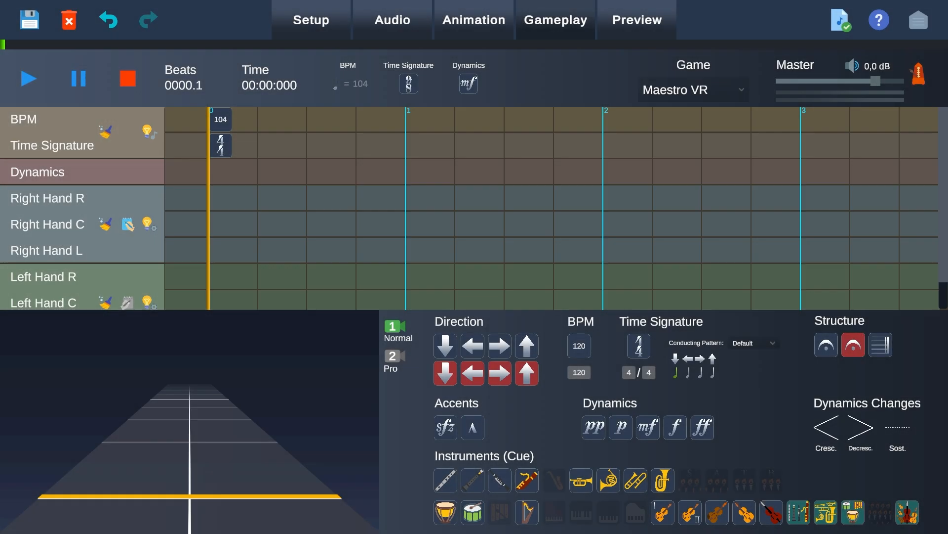
Try generating the BPM and time signature markers from the MIDI file, and clear the generated markers.
left_click(148, 132)
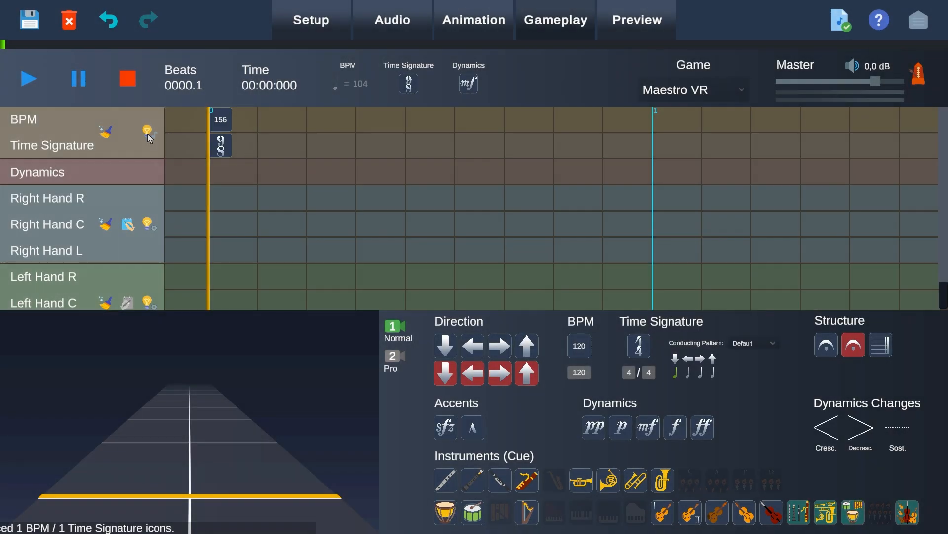
left_click(106, 137)
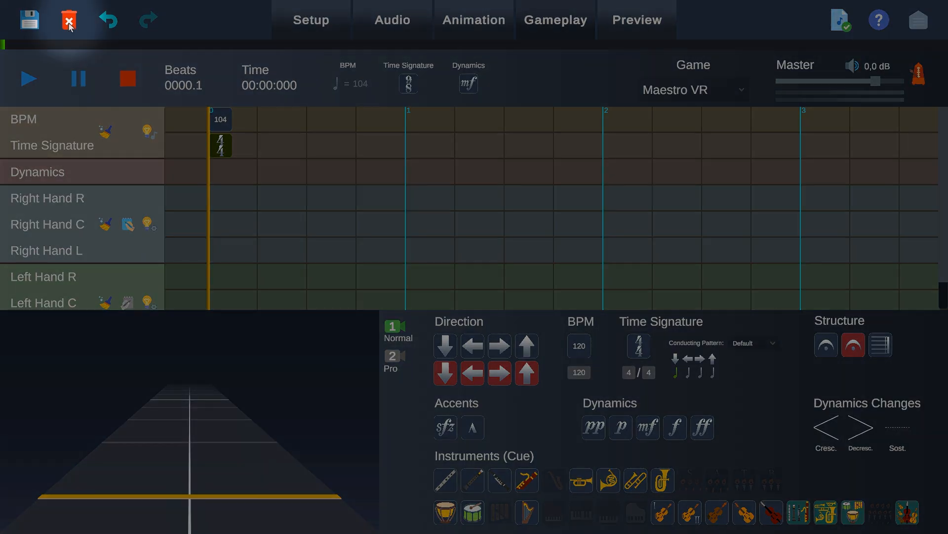
Replace the 4/4 time signature marker at the start of the gameplay timeline with a 3/4 marker.
left_click(69, 23)
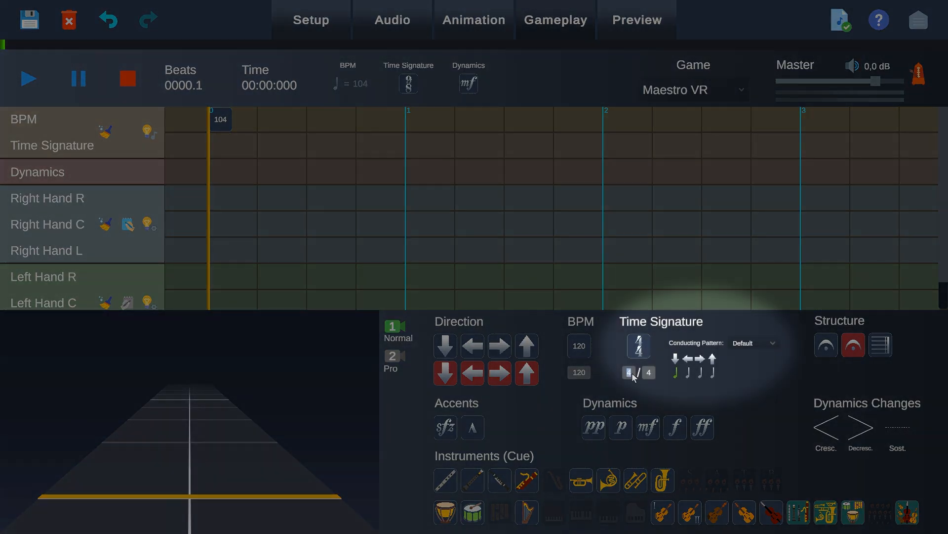
left_click(629, 372)
mouse_move(637, 351)
left_mouse_down()
mouse_move(239, 146)
mouse_move(217, 148)
left_mouse_up()
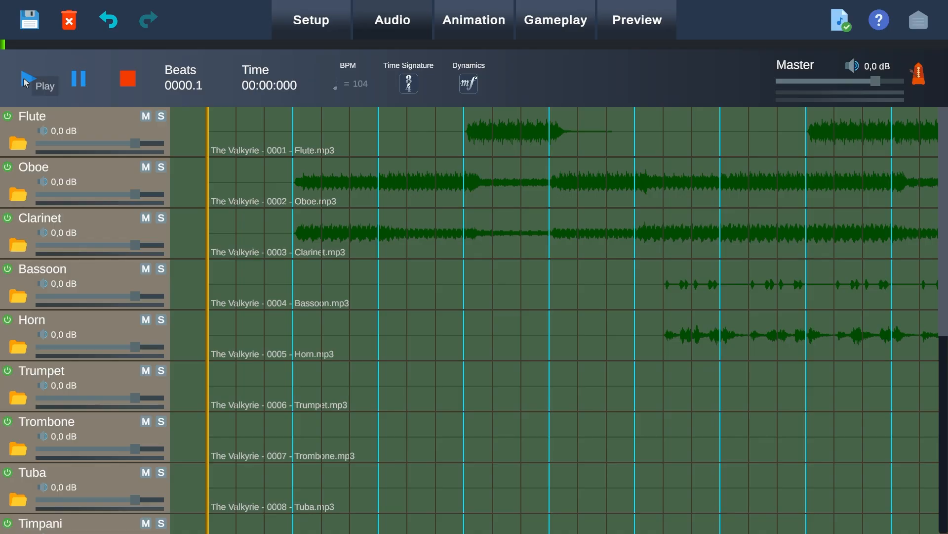
Play the piece on the audio timeline and solo the Violin_I and Violin_II tracks.
left_click(26, 81)
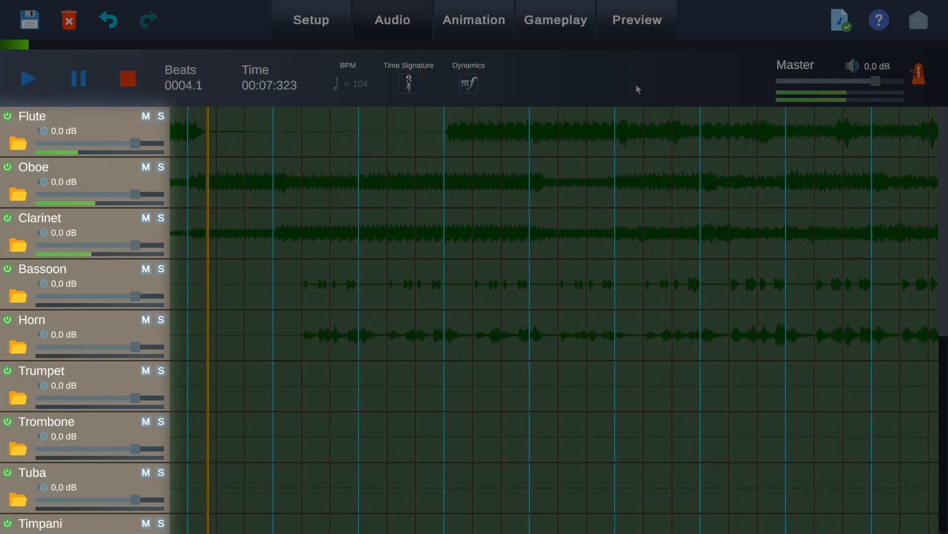
scroll(384, 460, "down", 1)
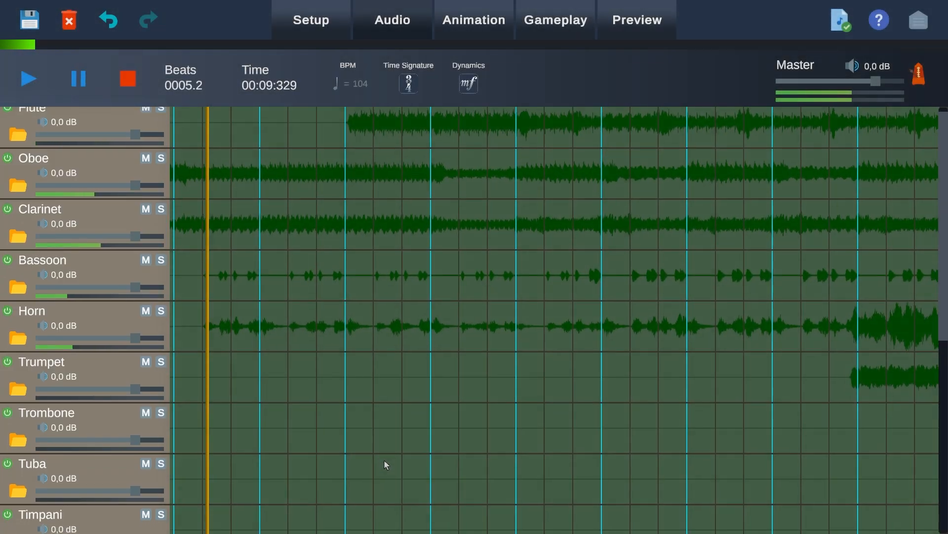
scroll(387, 464, "down", 5)
scroll(557, 417, "down", 2)
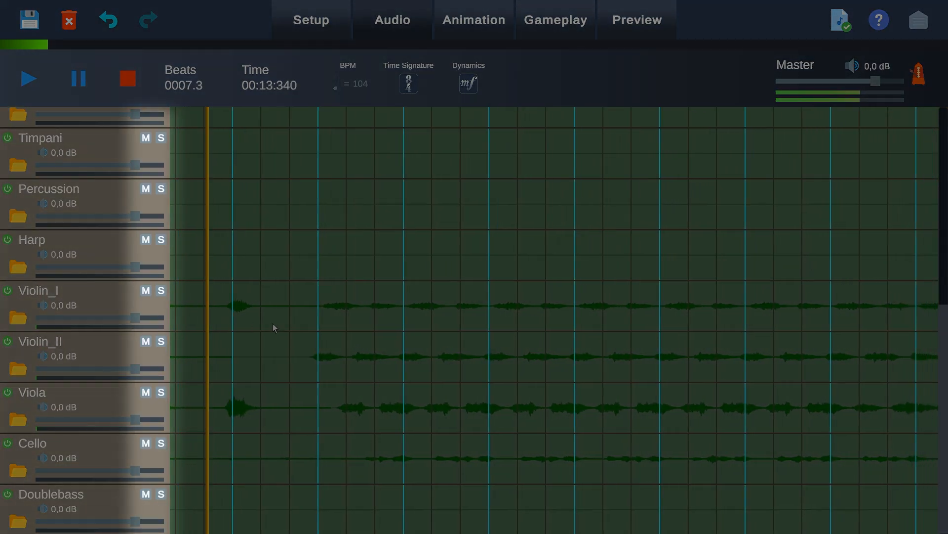
left_click(161, 290)
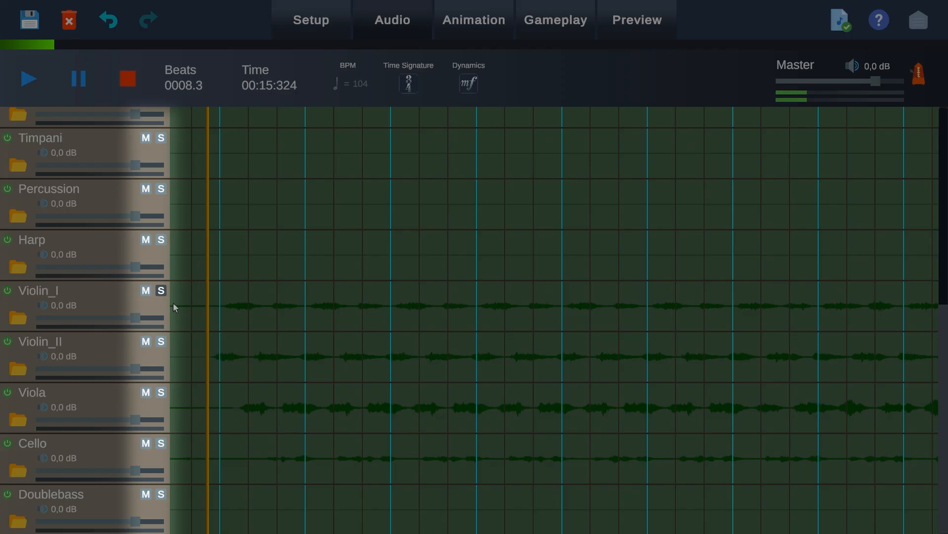
left_click(164, 347)
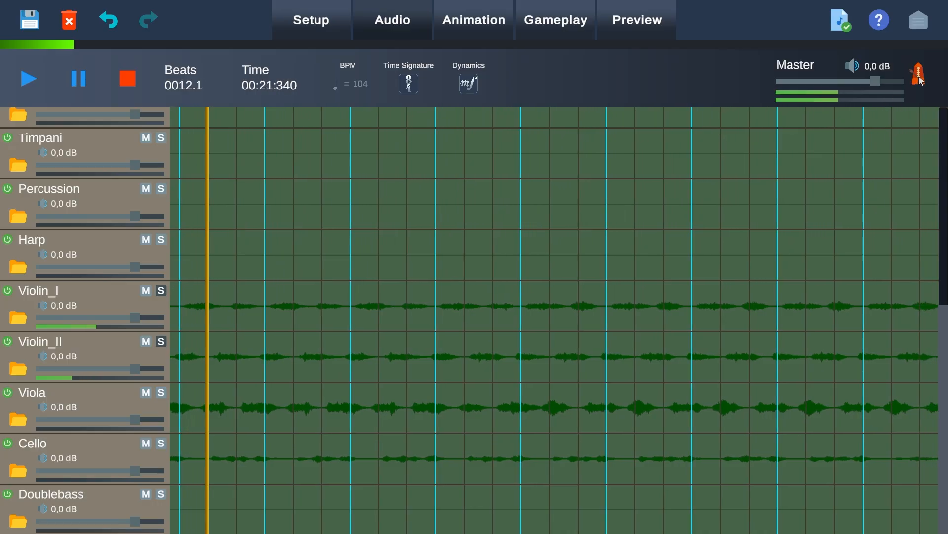
Take Violin_II and Violin_I out of solo and briefly audition the Viola track on its own.
left_click(161, 341)
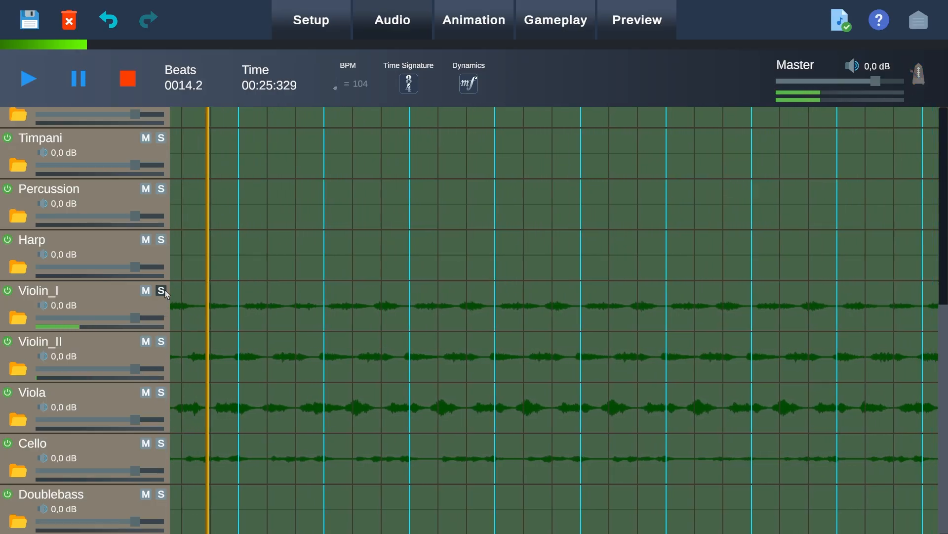
left_click(161, 290)
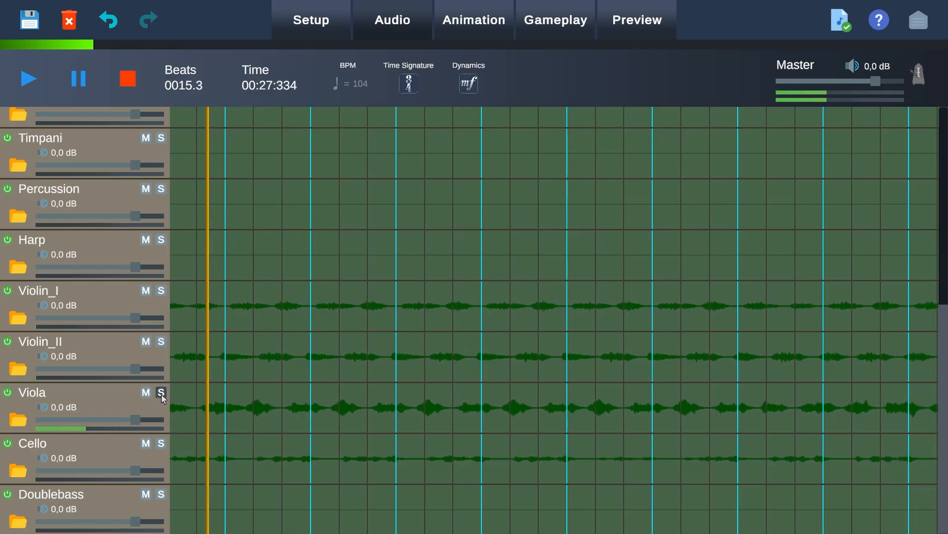
left_click(161, 392)
Audition the Horn and Flute tracks one after the other in solo, returning each to the full mix.
scroll(267, 261, "up", 6)
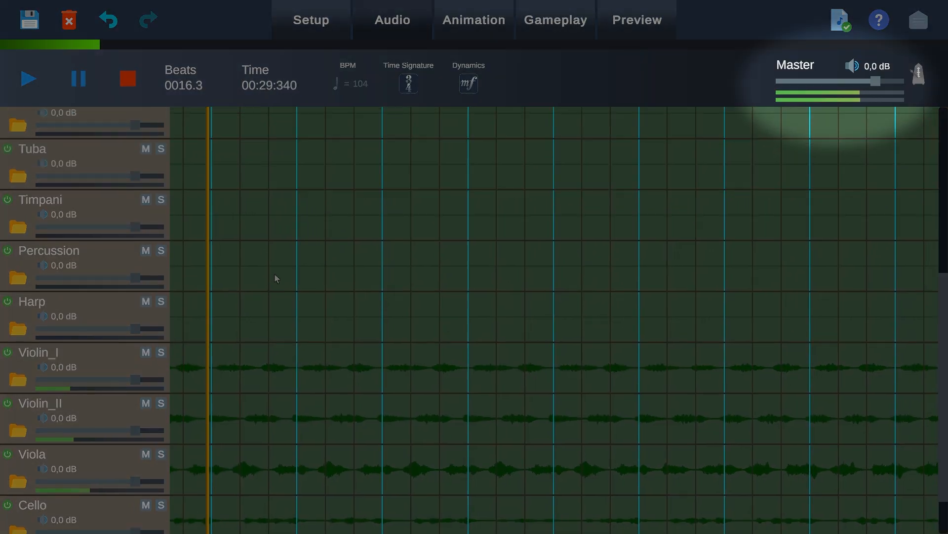
scroll(302, 238, "up", 1)
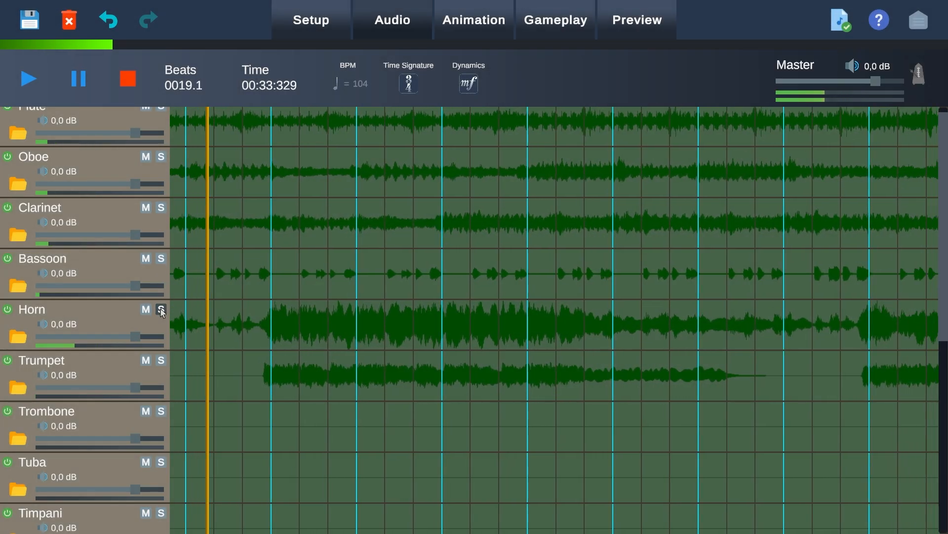
left_click(161, 310)
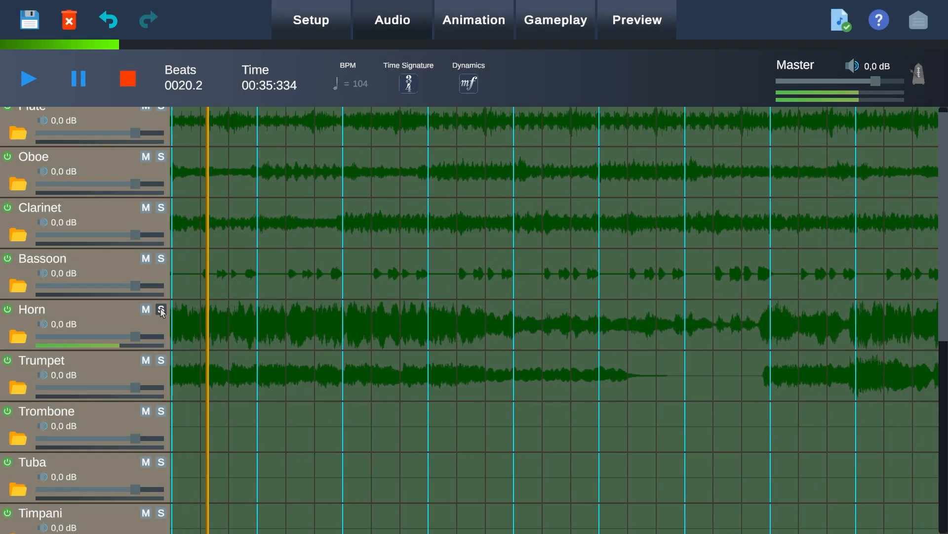
left_click(161, 311)
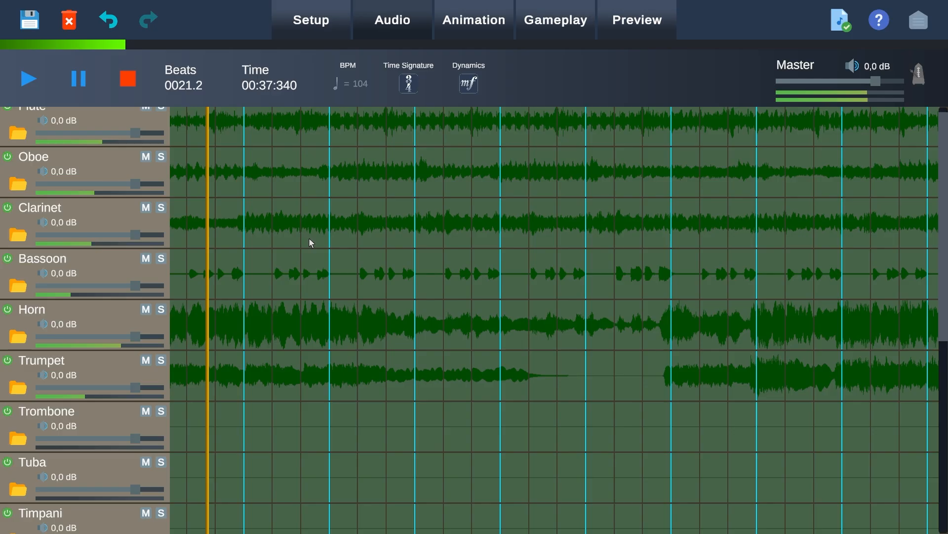
scroll(309, 238, "up", 1)
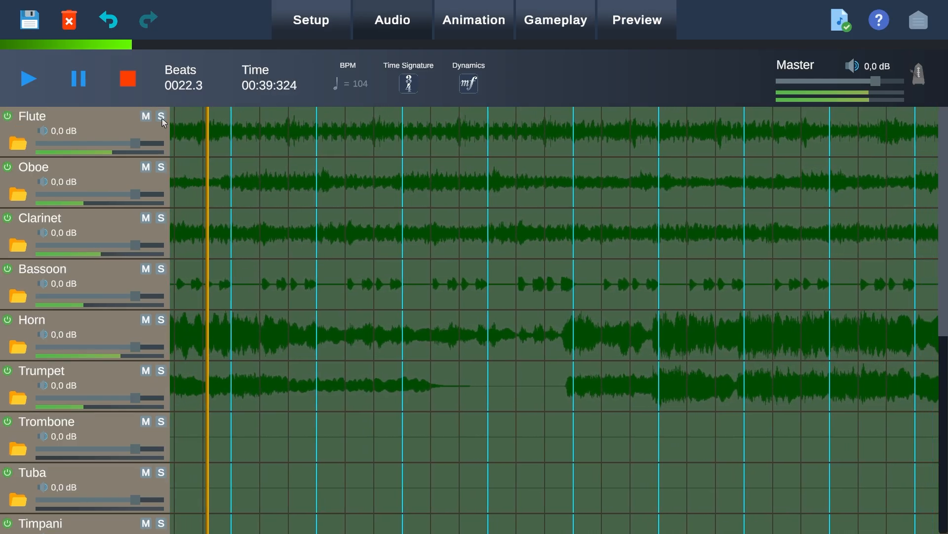
left_click(161, 117)
left_click(162, 117)
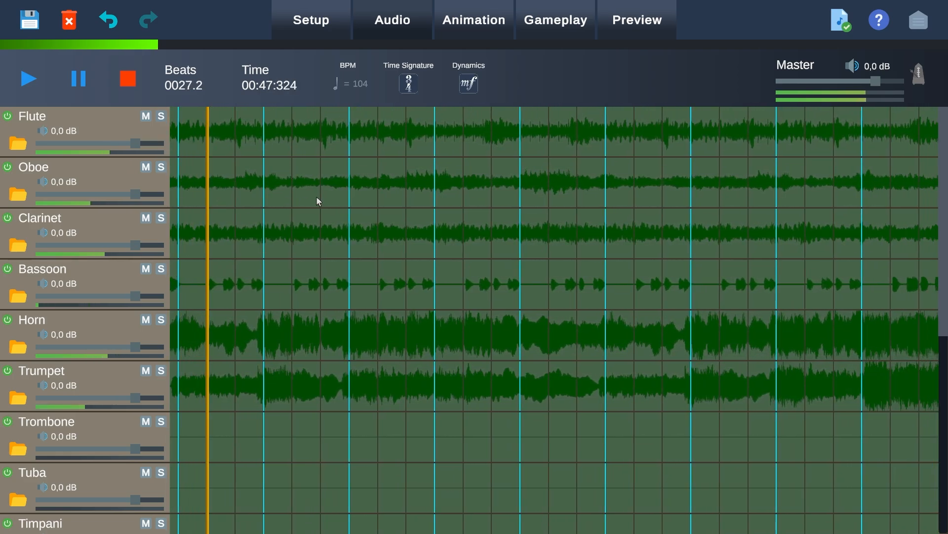
Set the volume of both the Flute and Oboe tracks to -3 dB.
left_click_drag(135, 144, 131, 144)
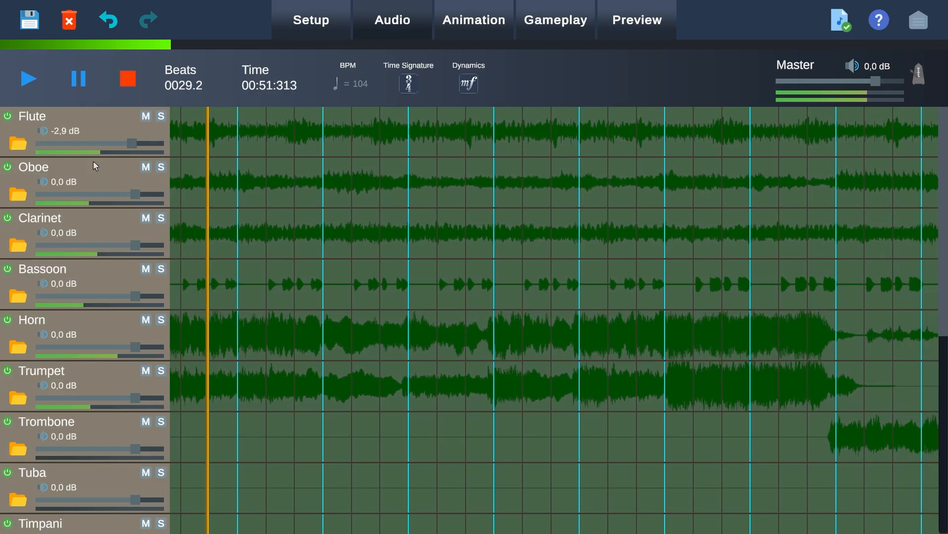
left_click(59, 183)
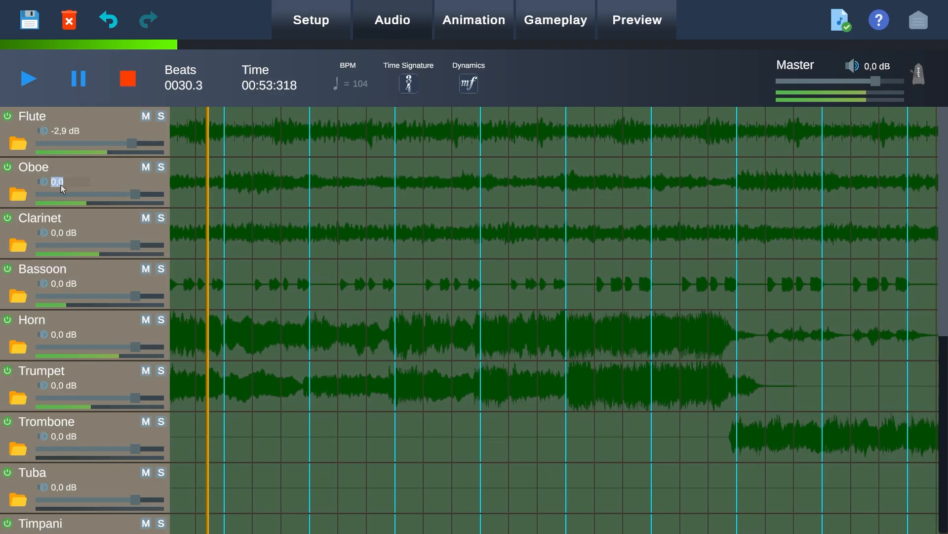
type("-3")
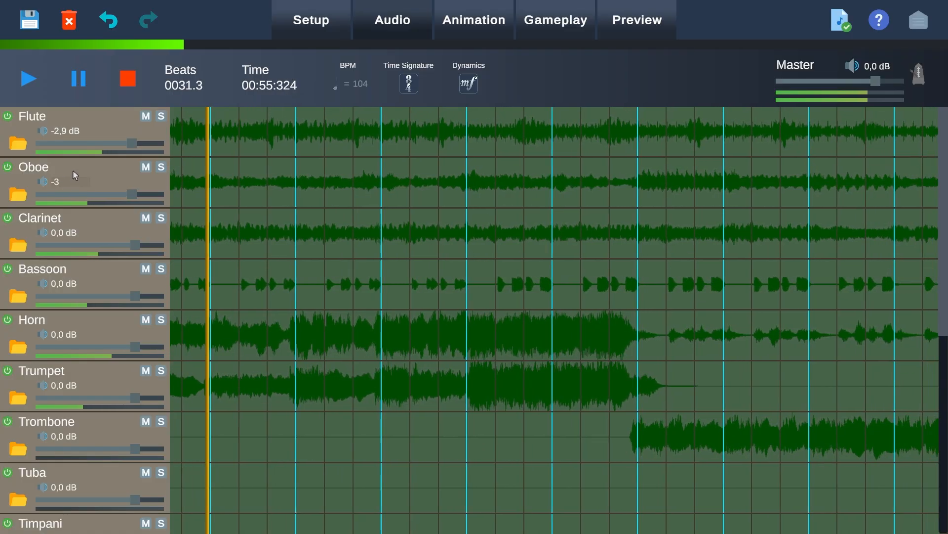
key("Return")
left_click(66, 129)
type("-3")
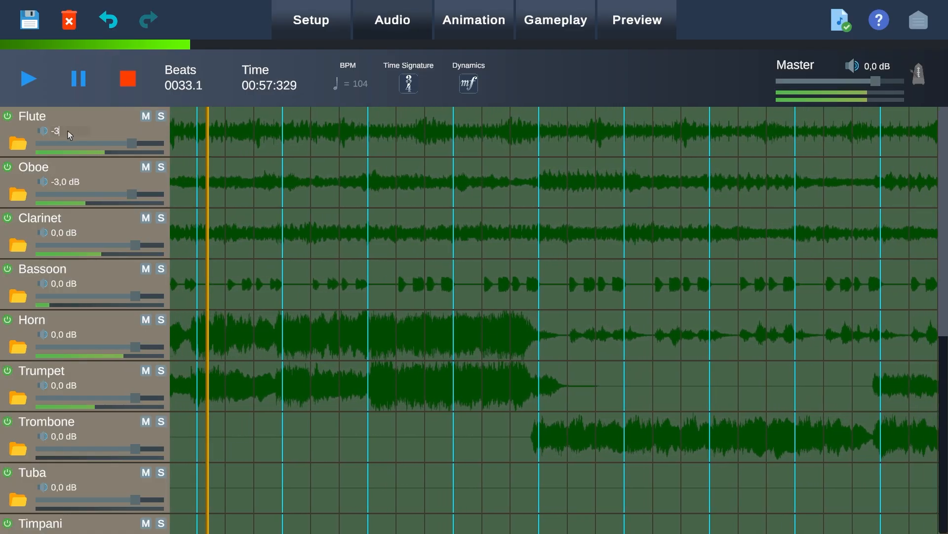
key("Return")
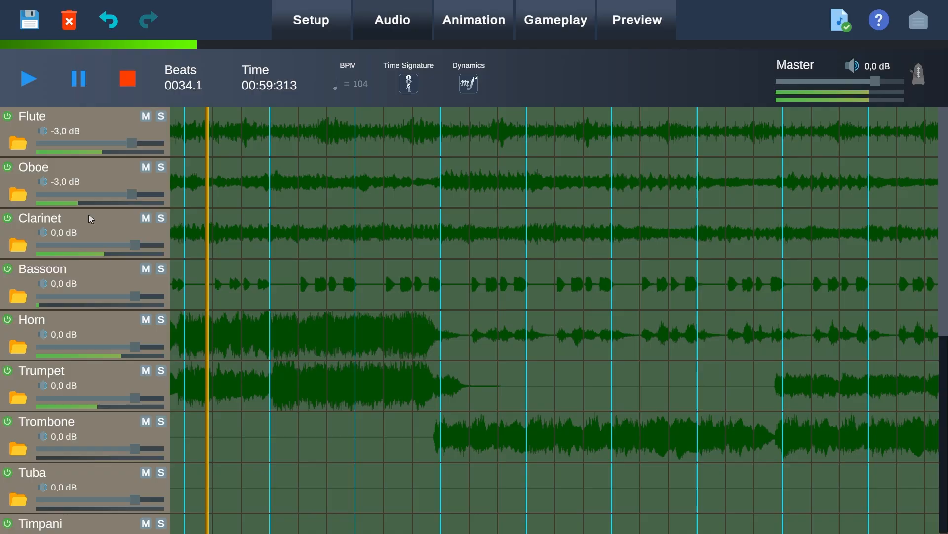
Set the Horn track's volume to 3 dB.
scroll(143, 316, "down", 1)
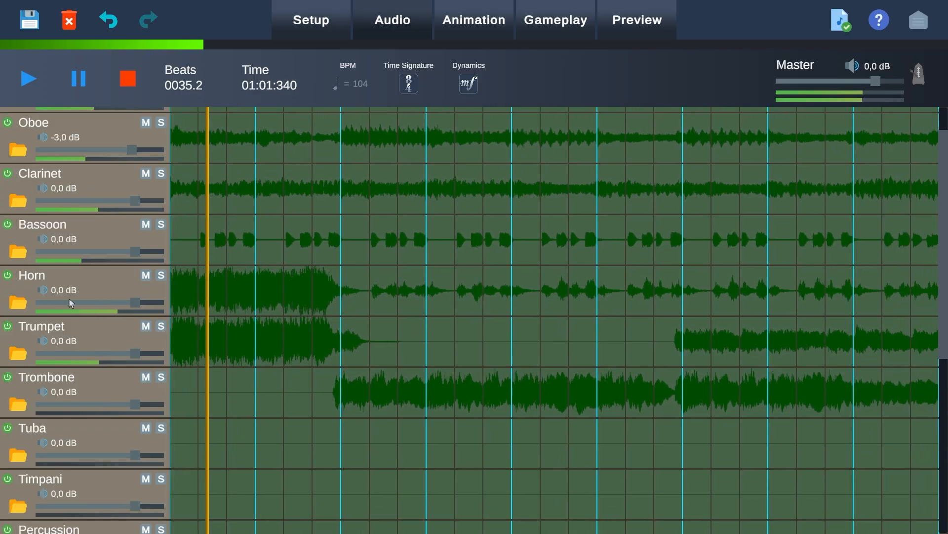
left_click(75, 290)
type("3")
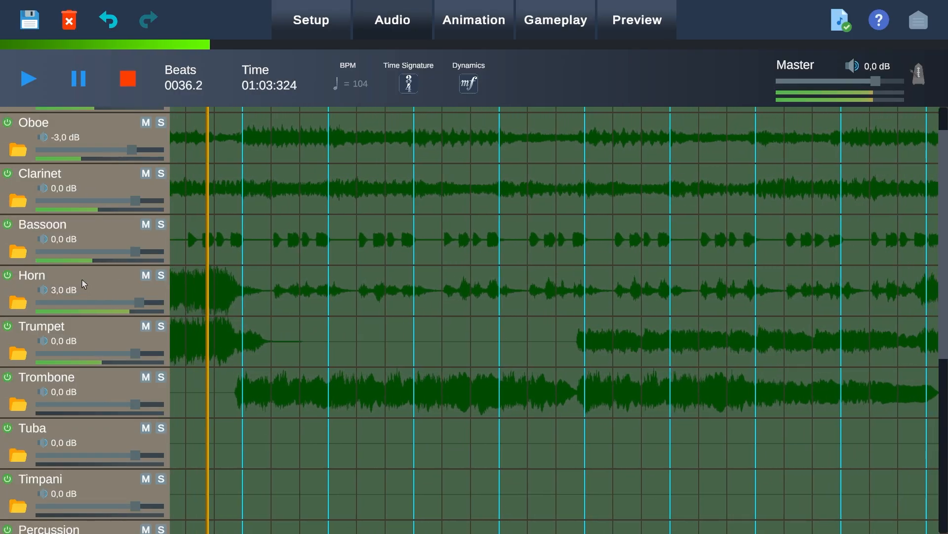